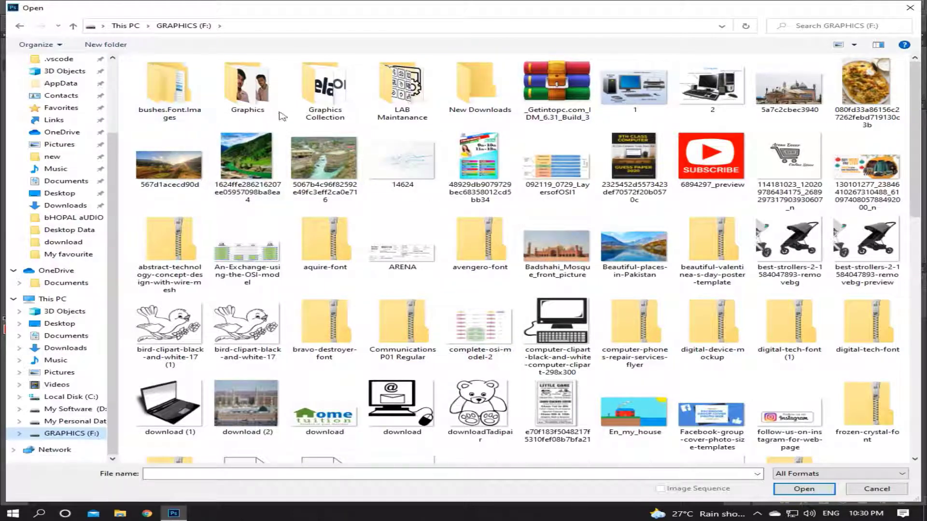
double_click(247, 89)
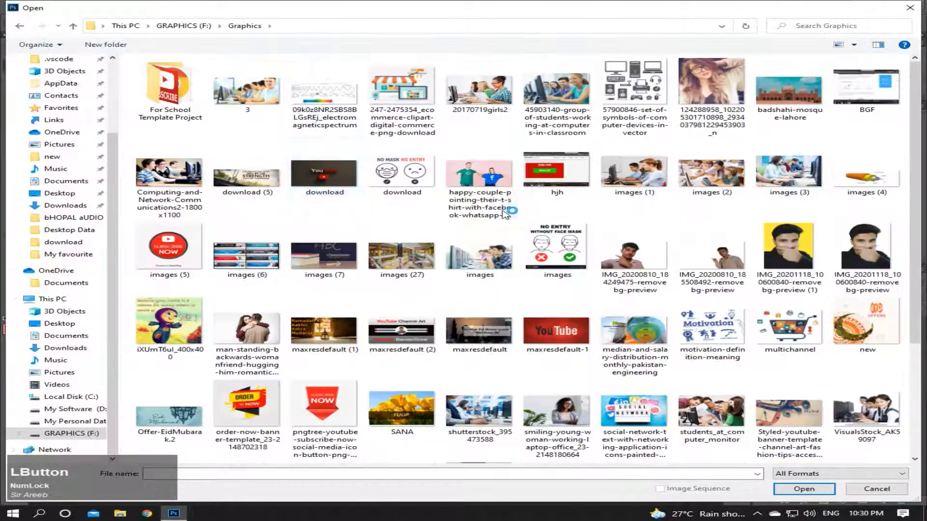
scroll(655, 281, down, 3)
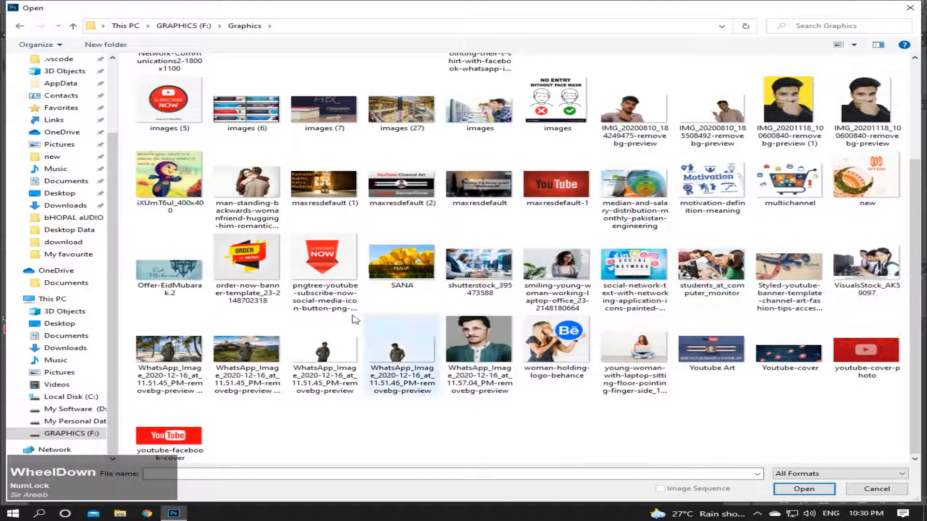
scroll(355, 314, up, 3)
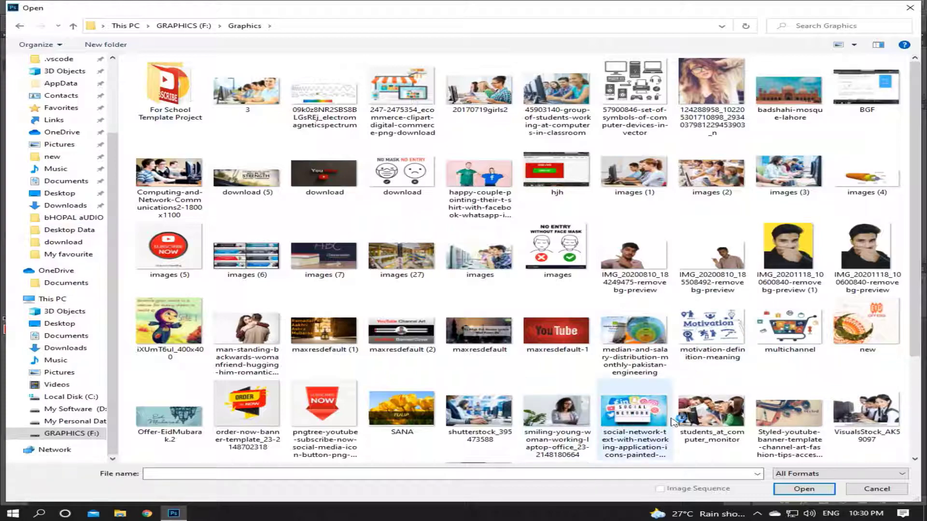
click(552, 423)
double_click(552, 423)
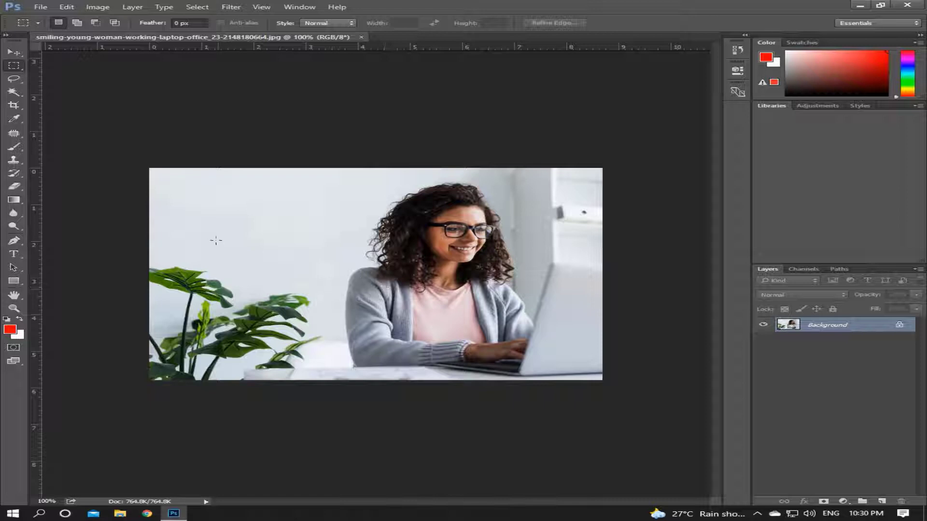
Make a rectangular marquee selection across the wall and the woman's face and copy it to a new layer
click(17, 68)
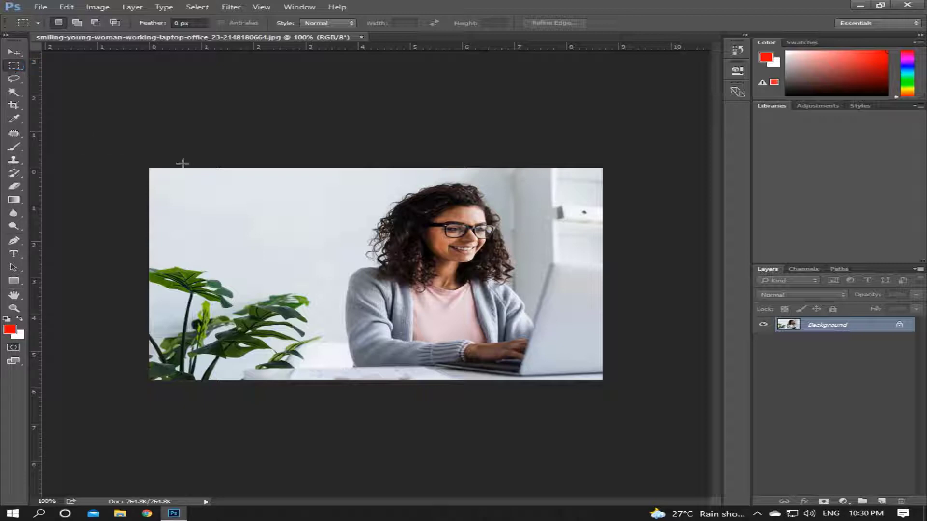
drag(205, 193, 485, 290)
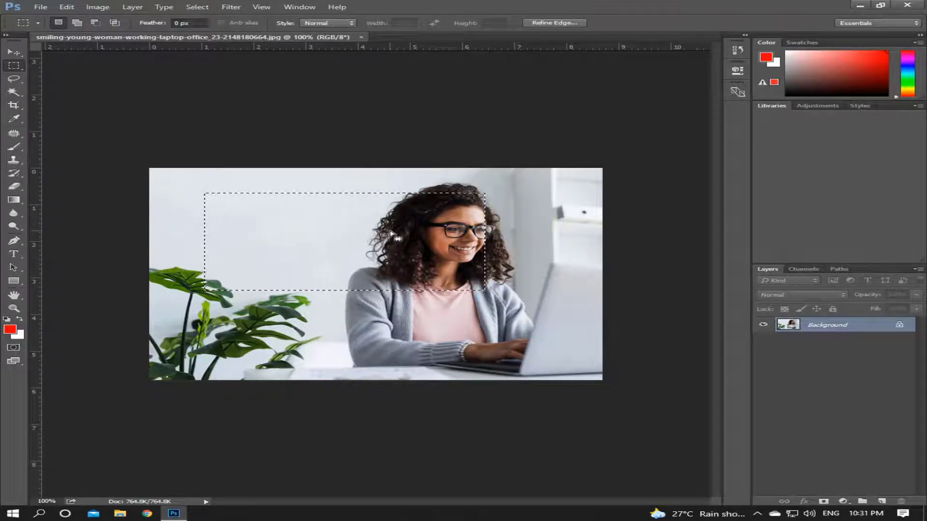
key(ctrl)
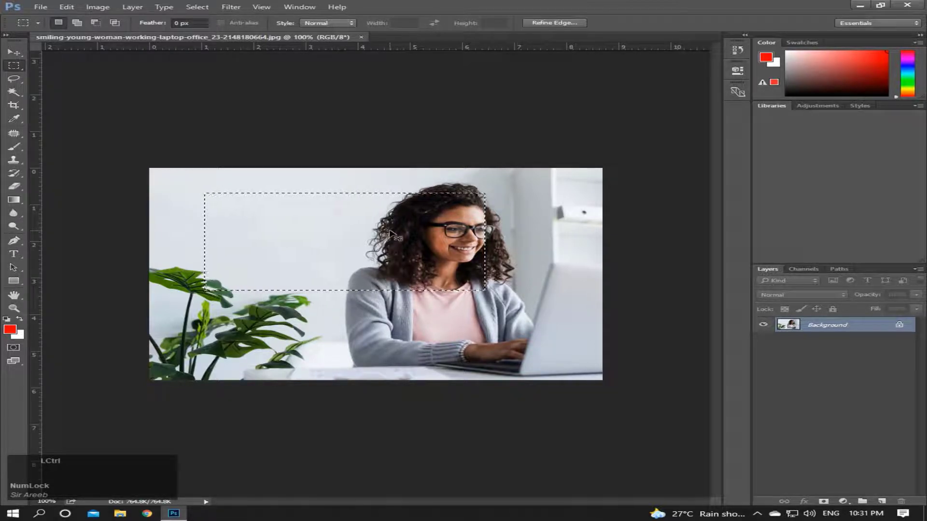
key(ctrl+j)
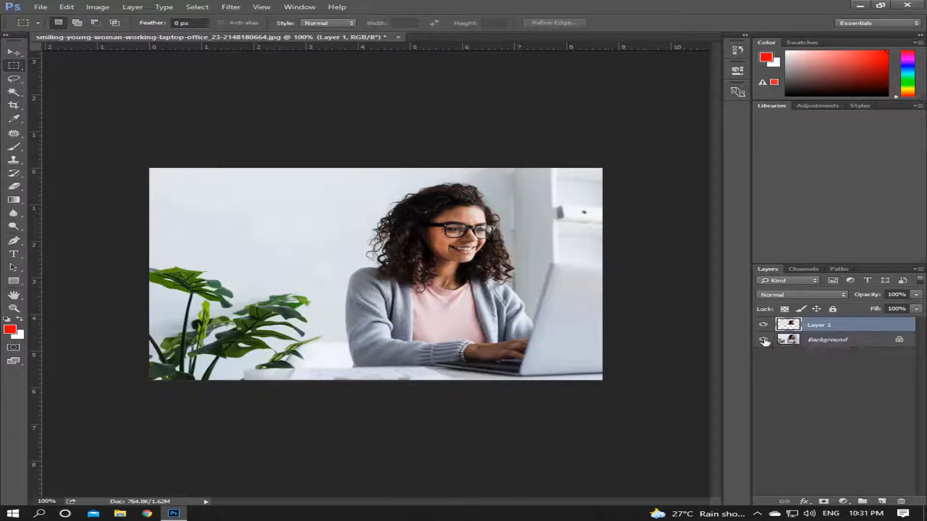
Shift the copied rectangle left with the Background temporarily hidden, and delete Layer 1
click(763, 339)
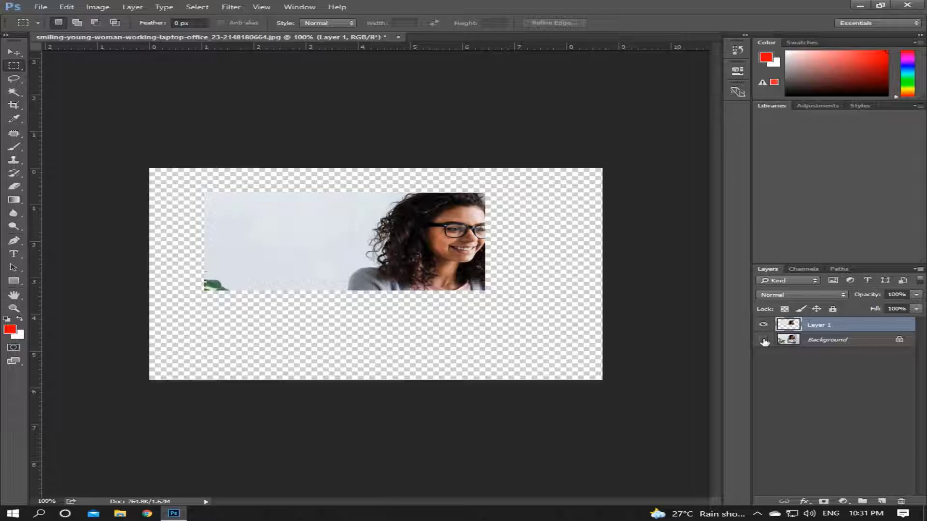
click(13, 51)
drag(355, 229, 272, 216)
click(764, 340)
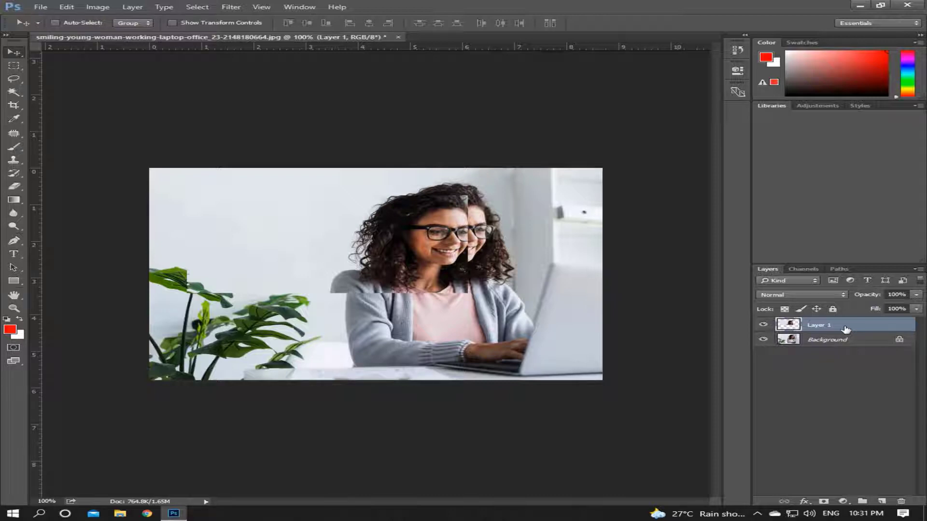
drag(845, 330, 899, 500)
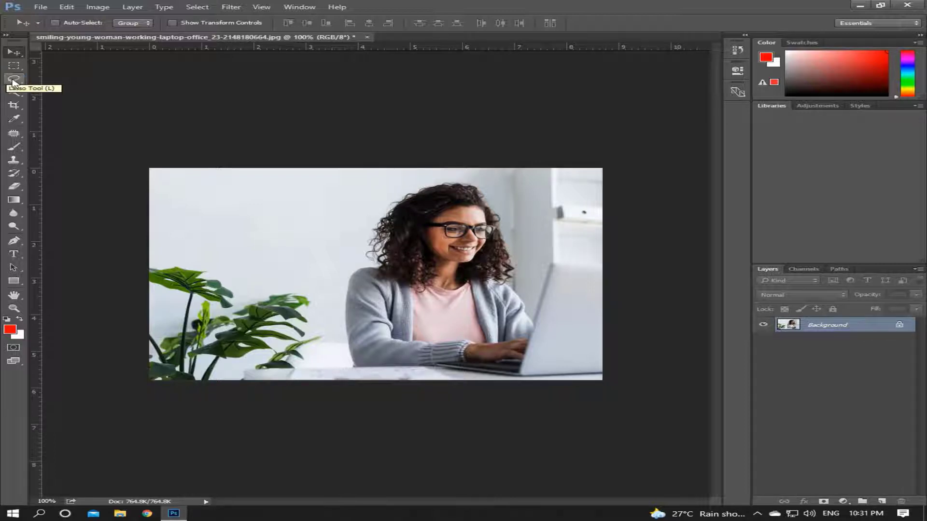
Trace a freehand Lasso selection around the woman's hair, cardigan, arms and hands
click(13, 82)
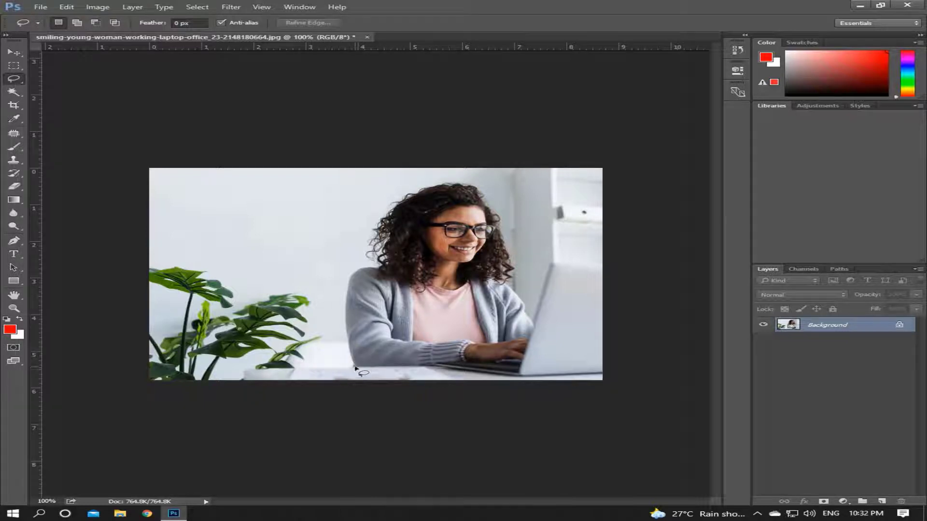
mouse_move(354, 367)
mouse_down()
mouse_move(353, 272)
mouse_move(380, 268)
mouse_move(383, 218)
mouse_move(424, 193)
mouse_up()
drag(341, 358, 337, 356)
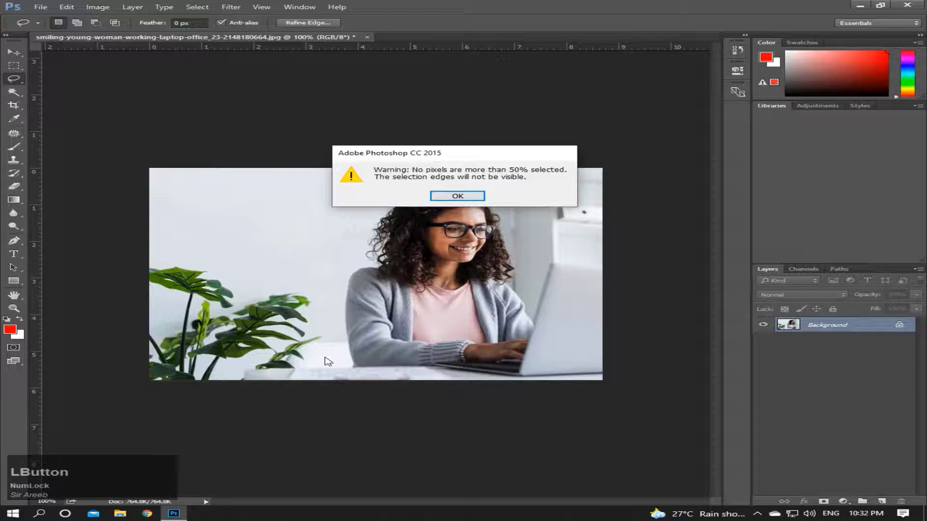
click(452, 196)
alt+scroll(341, 341, up, 4)
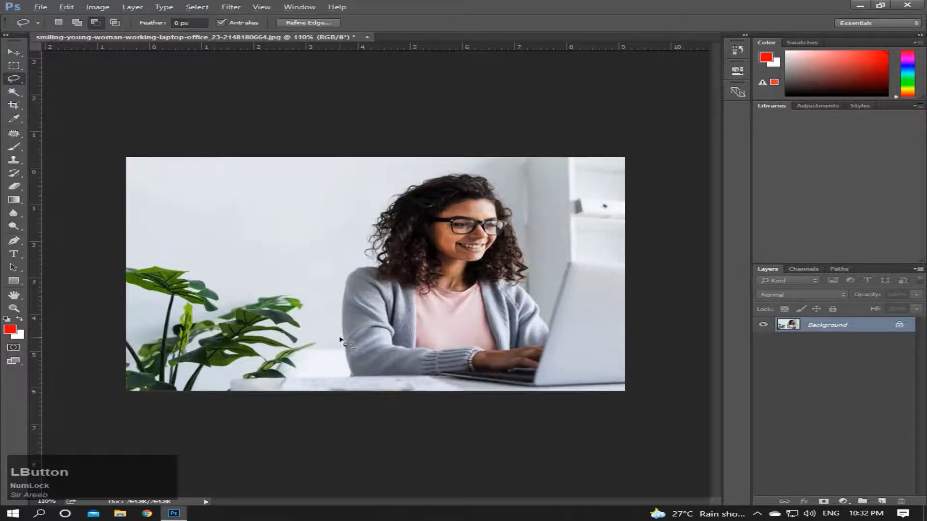
alt+scroll(341, 340, up, 3)
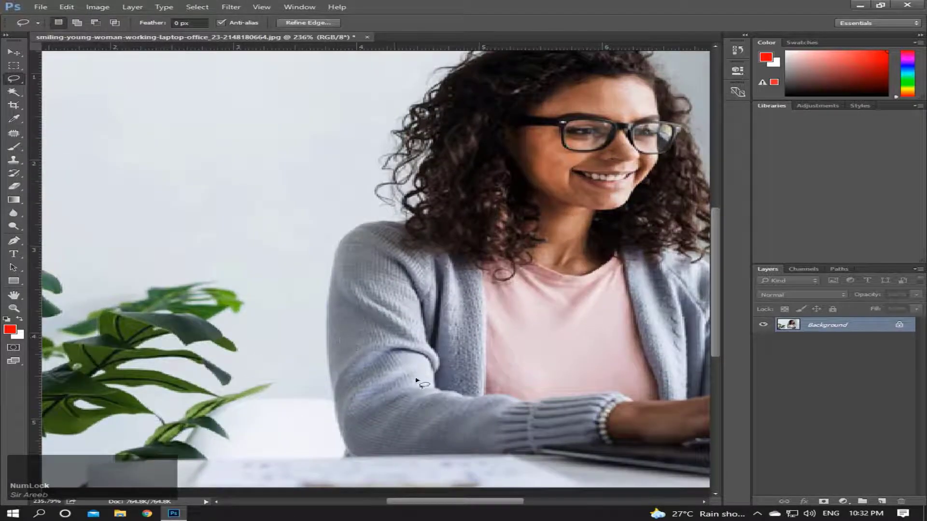
drag(485, 279, 342, 311)
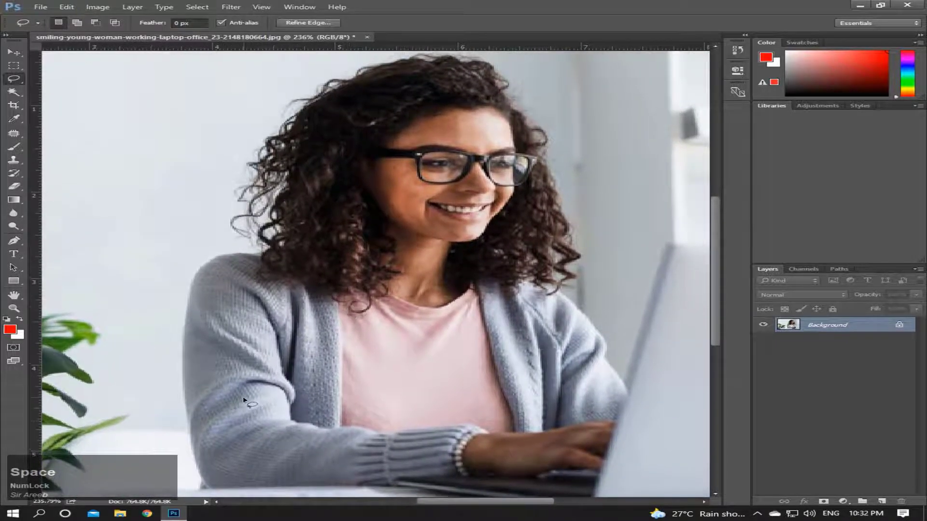
mouse_move(200, 482)
mouse_down()
mouse_move(189, 381)
mouse_move(195, 283)
mouse_move(228, 260)
mouse_move(272, 169)
mouse_up()
right_click(256, 256)
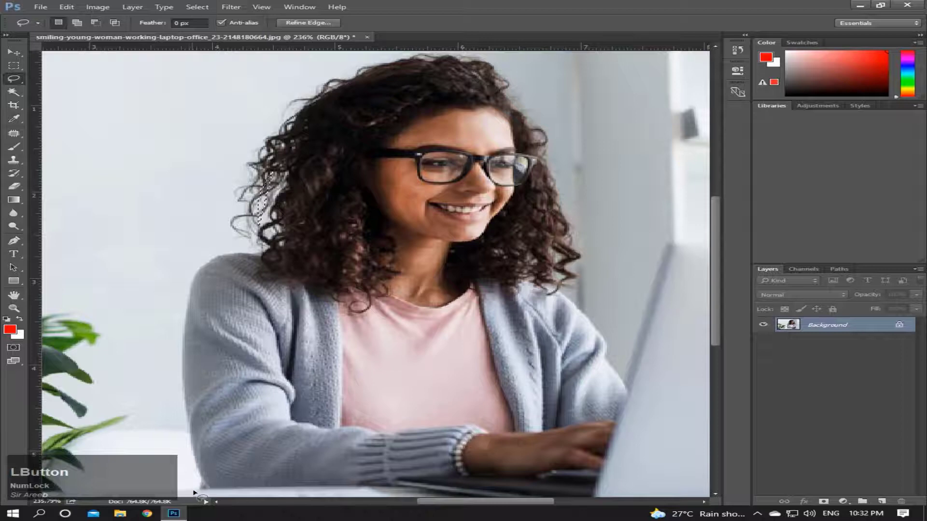
mouse_move(198, 490)
mouse_down()
mouse_move(188, 337)
mouse_move(193, 286)
mouse_move(230, 260)
mouse_up()
click(246, 259)
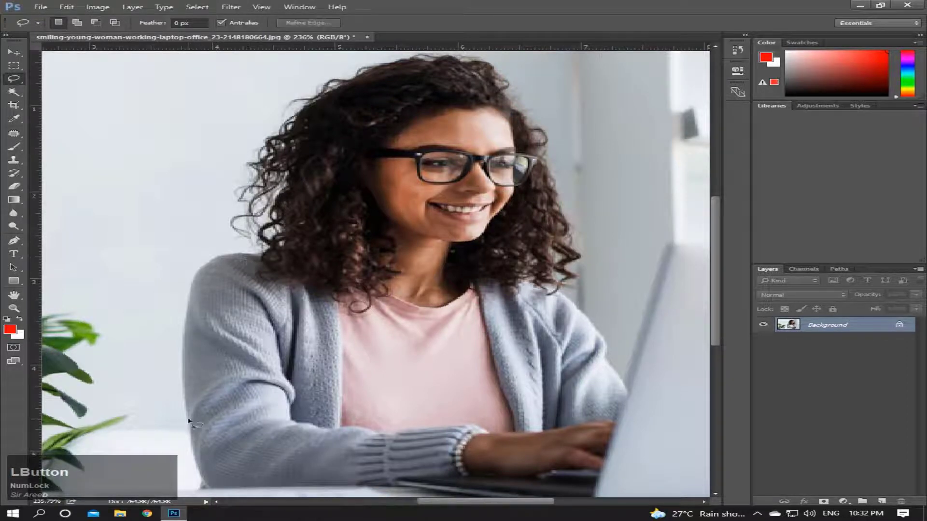
mouse_move(199, 488)
mouse_down()
mouse_move(187, 305)
mouse_move(206, 275)
mouse_move(253, 250)
mouse_move(286, 123)
mouse_move(364, 63)
mouse_move(424, 48)
mouse_move(481, 55)
mouse_move(520, 76)
mouse_move(581, 320)
mouse_move(630, 380)
mouse_move(594, 472)
mouse_move(440, 477)
mouse_move(308, 497)
mouse_move(198, 487)
mouse_up()
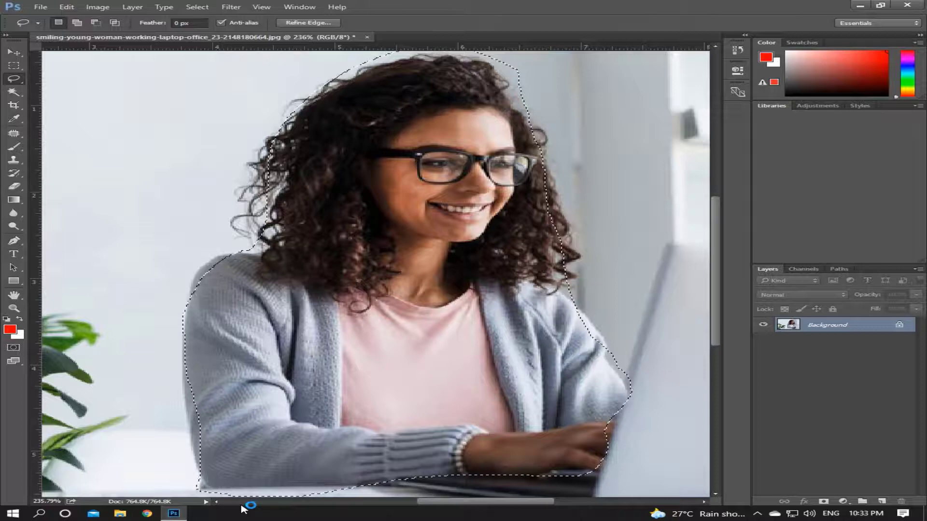
Copy the selected woman to a new layer and hide the Background layer
key(ctrl)
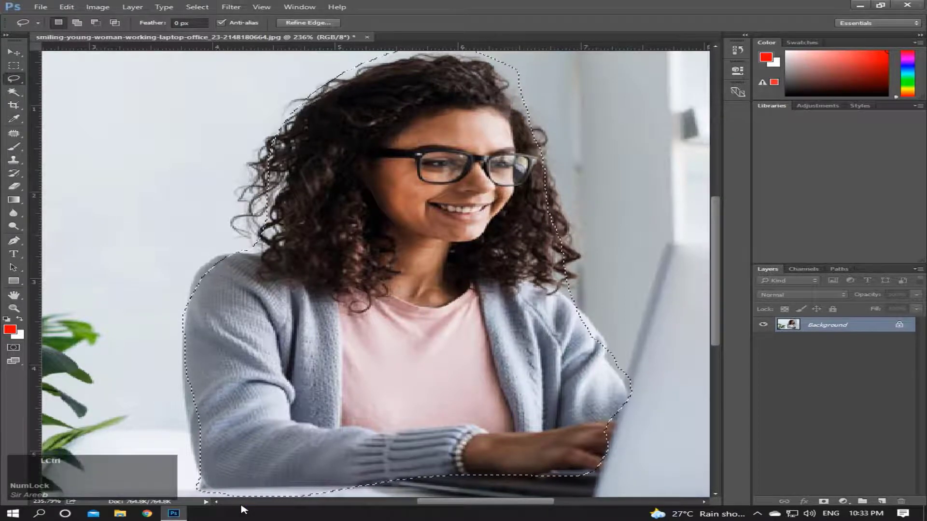
key(ctrl+j)
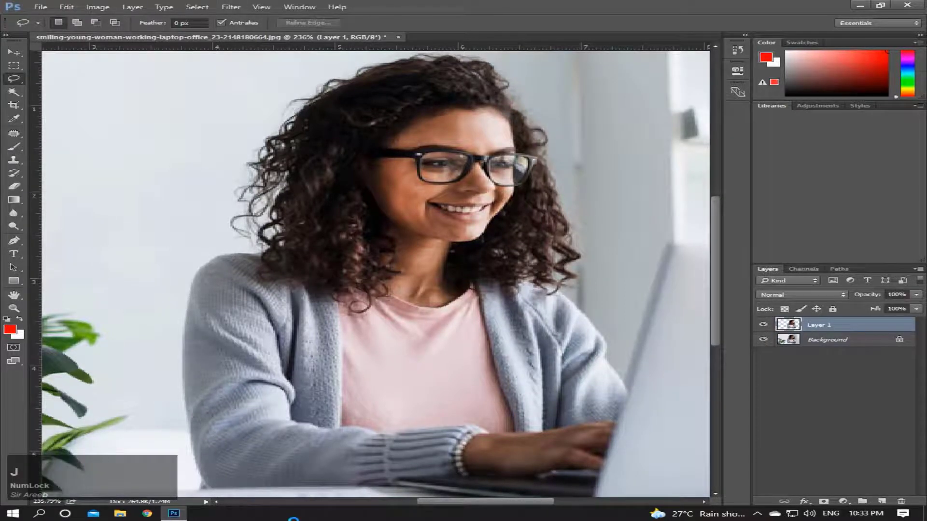
click(763, 339)
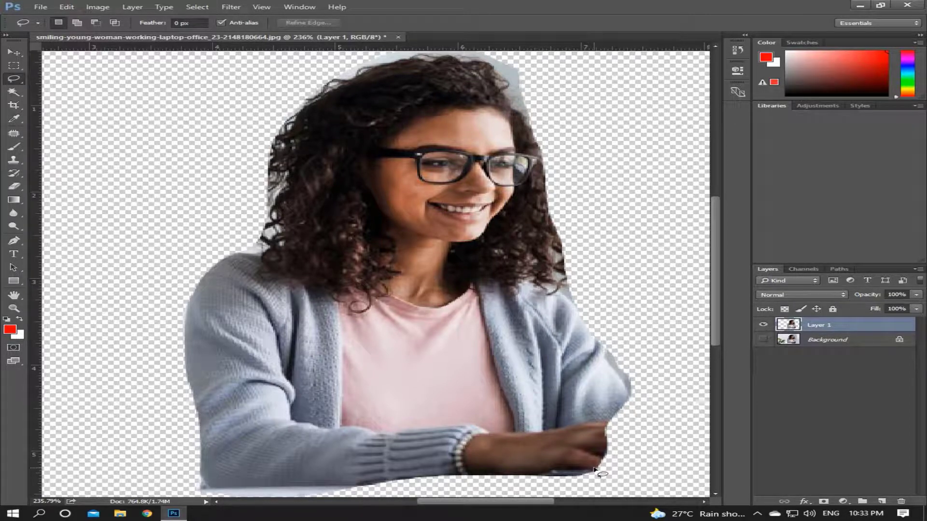
Move the woman cutout left toward the middle of the canvas
scroll(595, 471, down, 5)
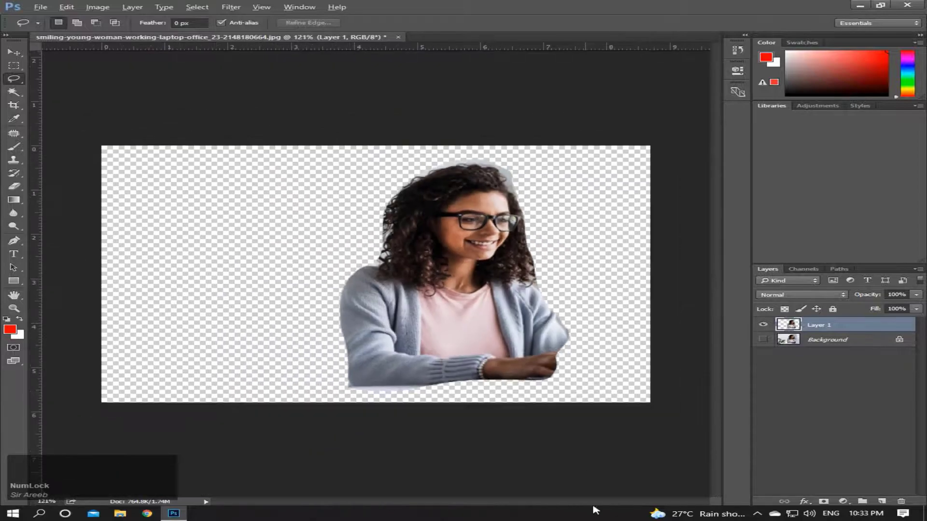
click(14, 51)
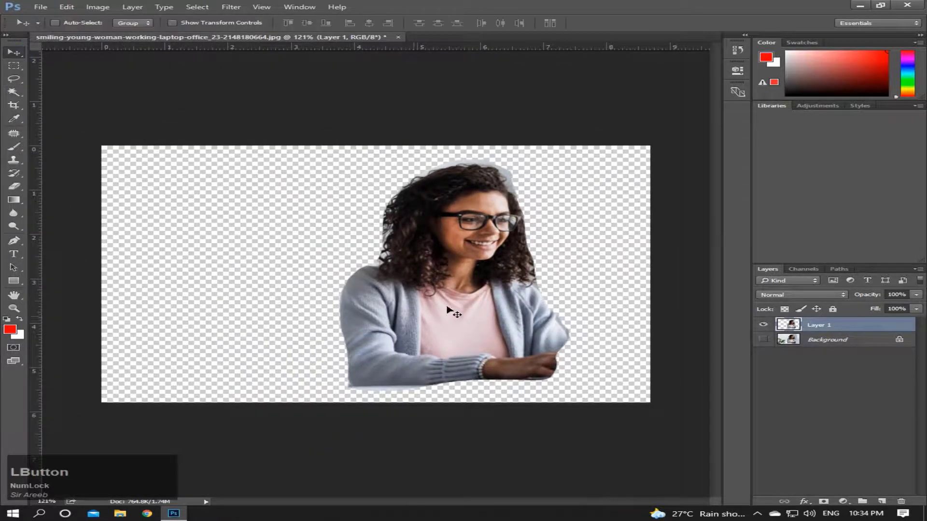
drag(451, 311, 389, 304)
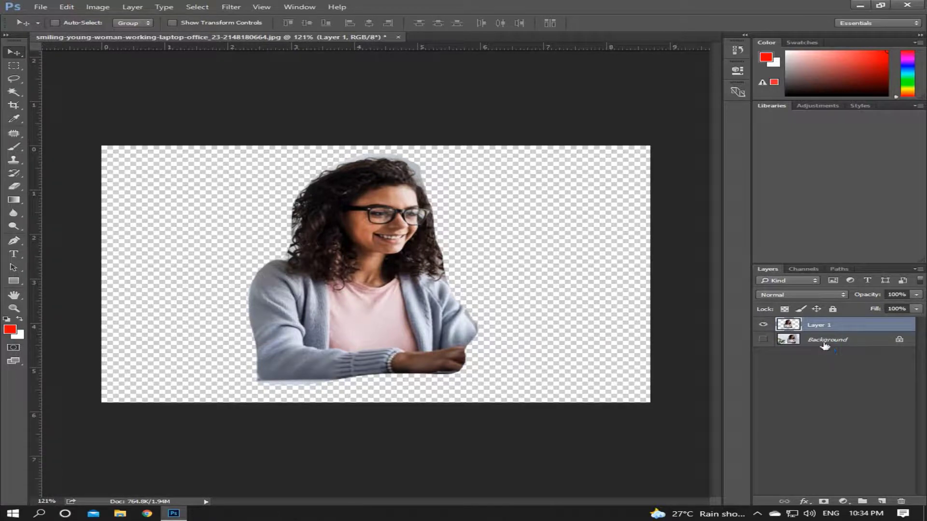
Add a new layer beneath the woman cutout and fill it with the red foreground color
click(881, 502)
drag(827, 329, 827, 346)
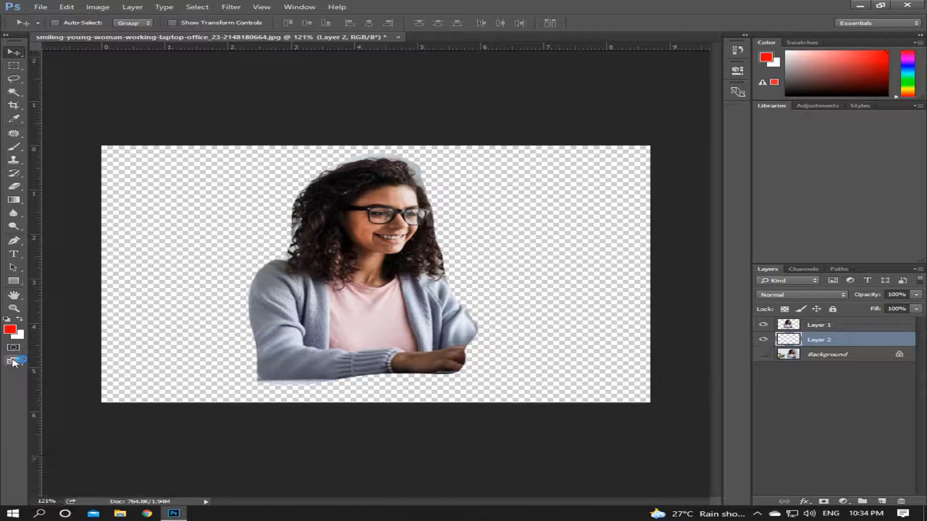
click(9, 331)
key(alt+BackSpace)
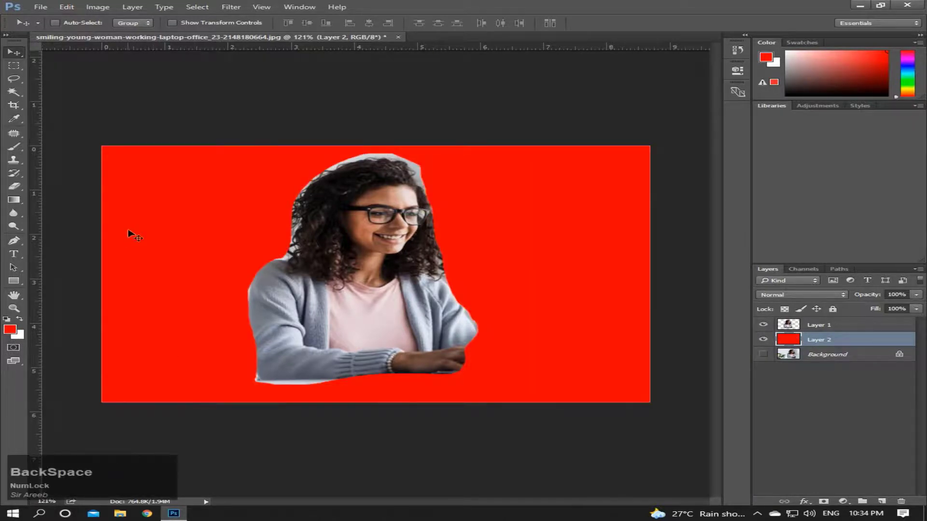
Move the woman cutout on Layer 1 down and left to the bottom edge of the red background
drag(388, 291, 327, 307)
click(821, 325)
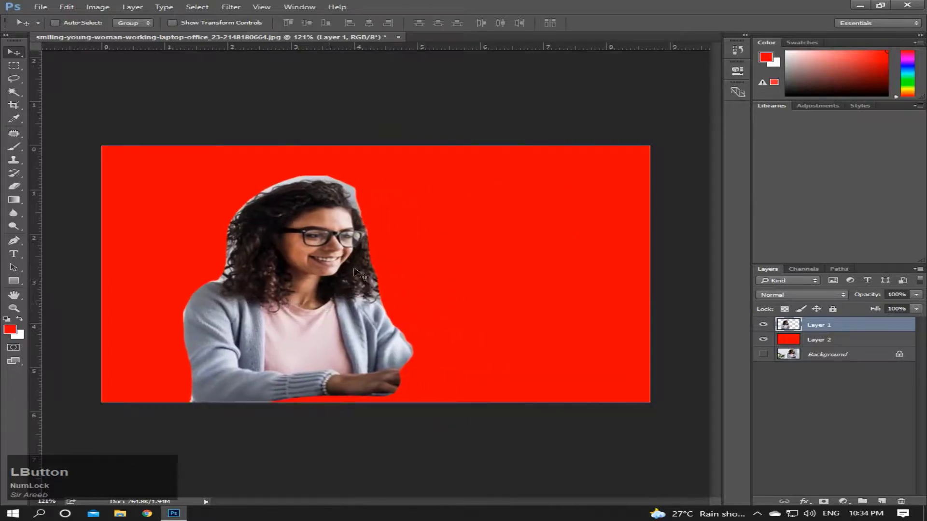